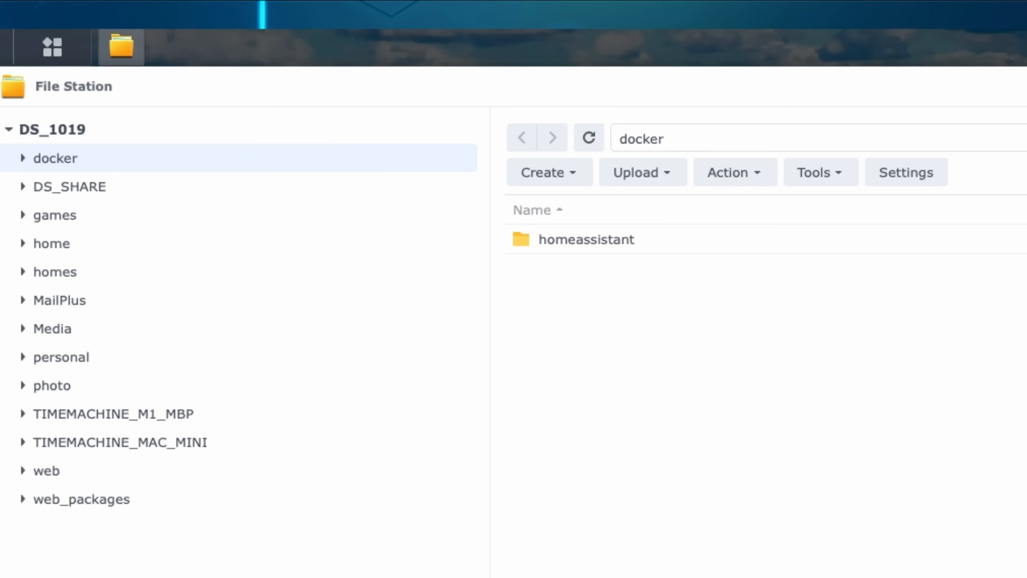
- Create a folder named mosquitto inside the docker shared folder
left_click(573, 175)
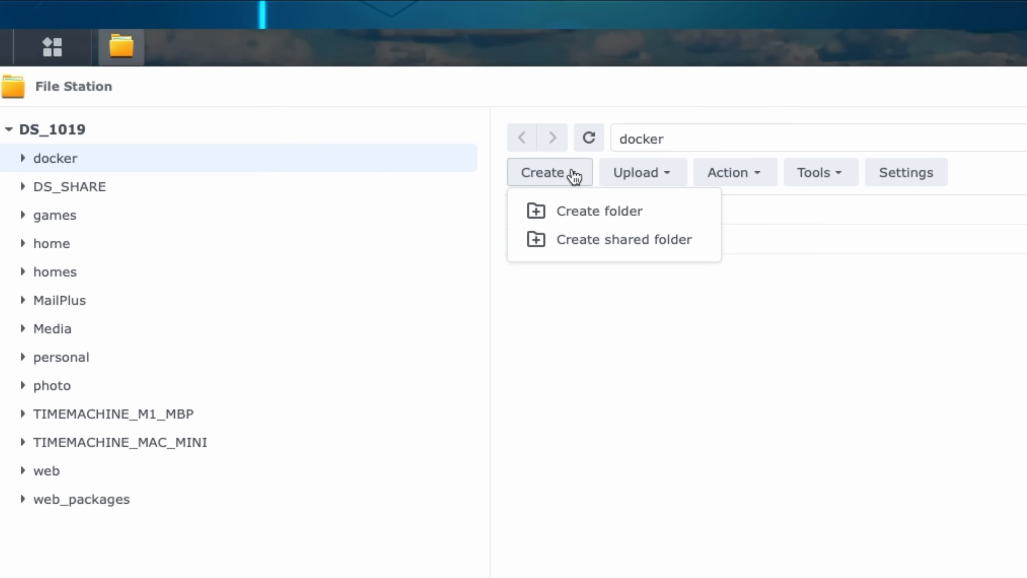
left_click(579, 227)
type("mosquitto")
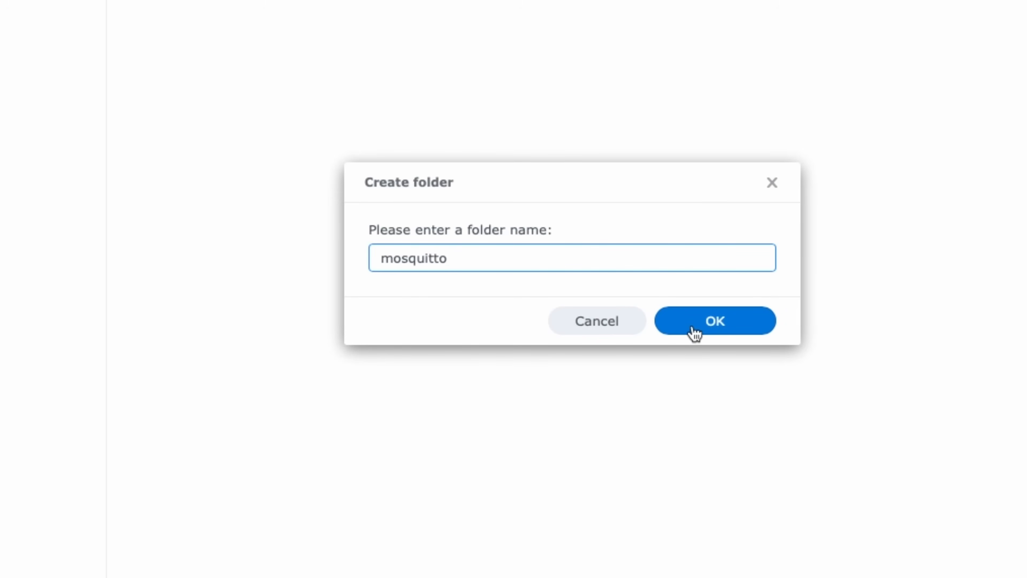
left_click(693, 331)
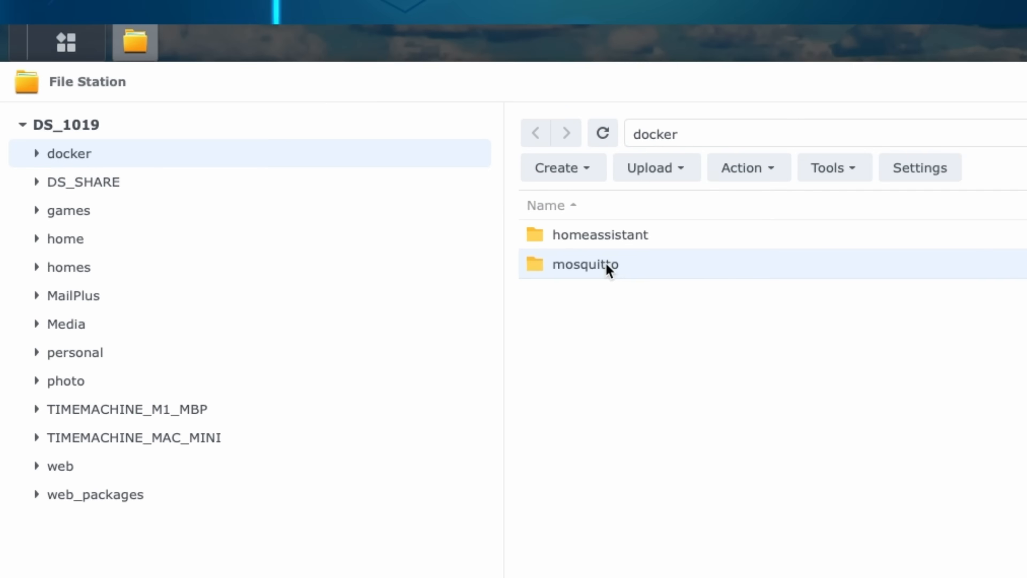
- Create a subfolder named config inside docker/mosquitto
double_click(608, 267)
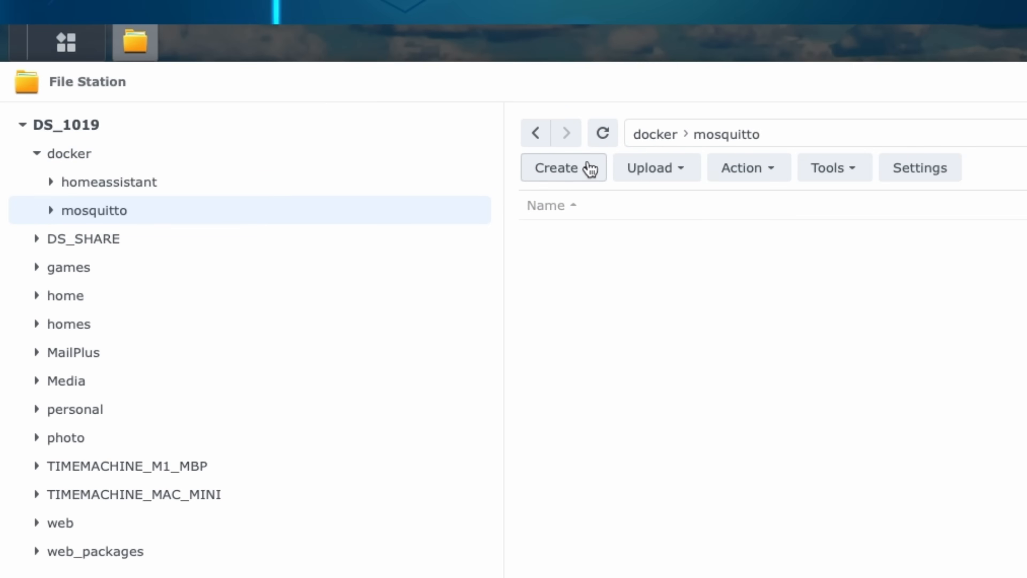
left_click(590, 168)
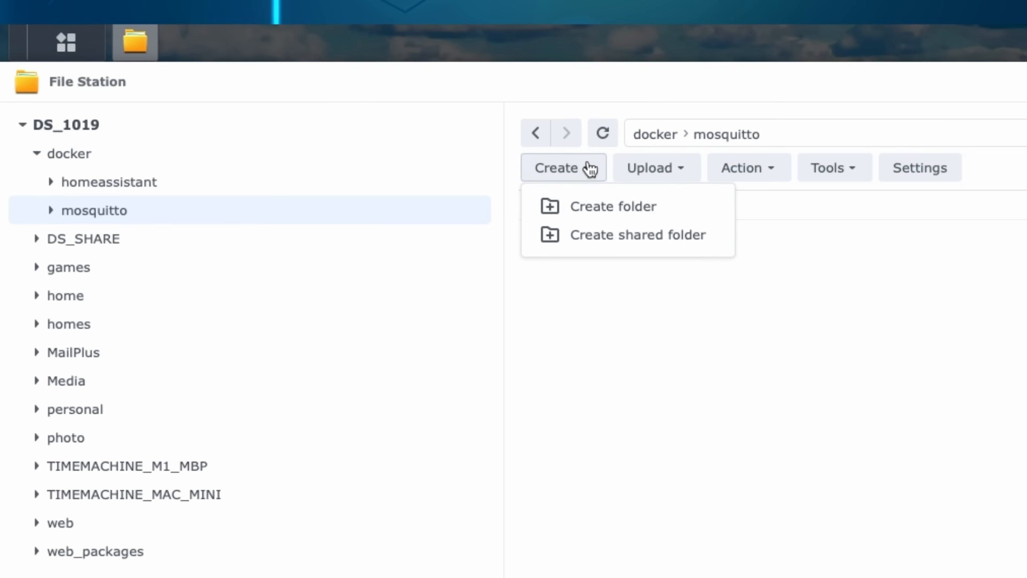
left_click(594, 207)
type("config")
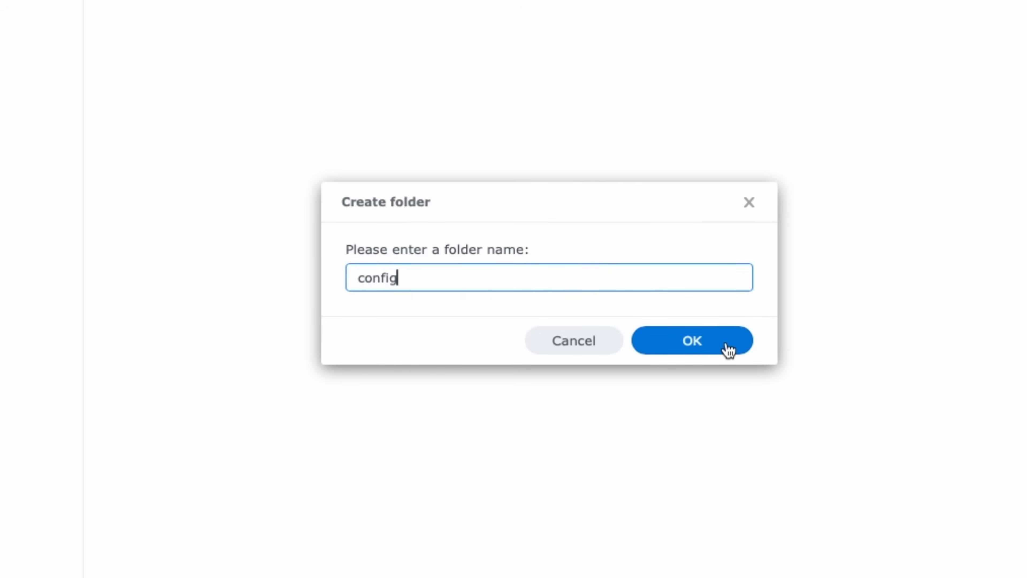
left_click(729, 351)
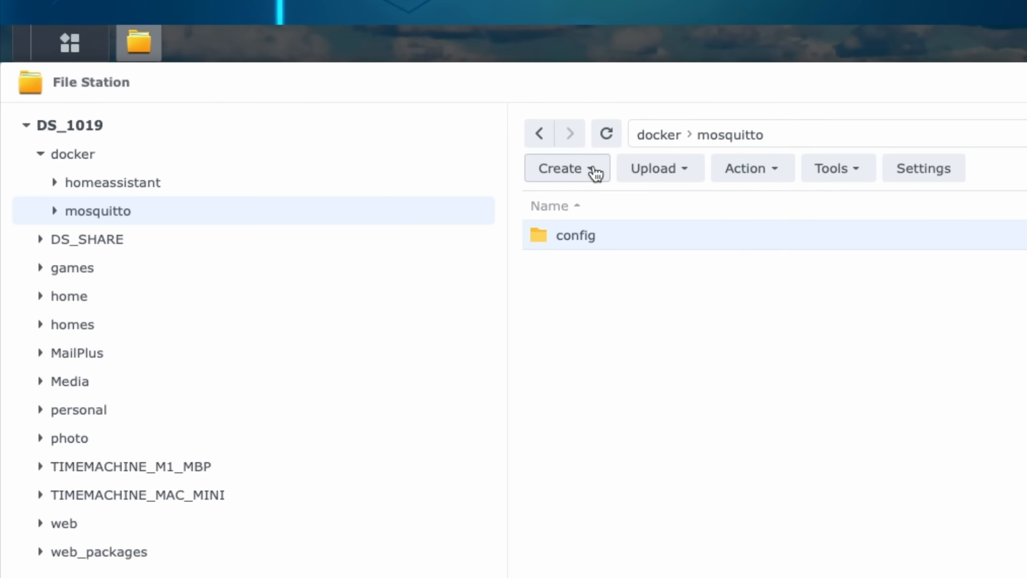
- Create a subfolder named log inside docker/mosquitto, alongside config
left_click(594, 173)
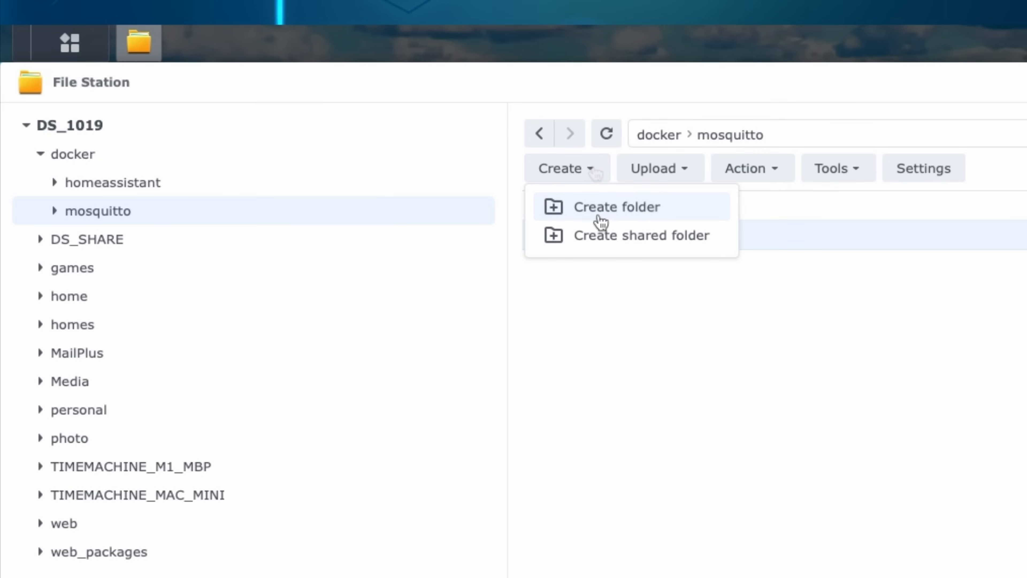
left_click(601, 219)
type("log")
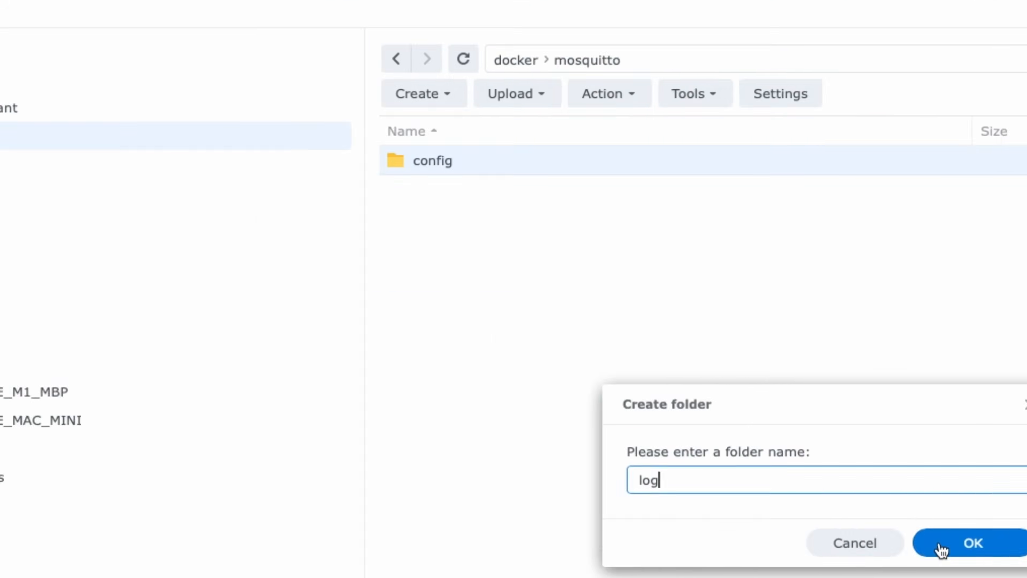
left_click(609, 373)
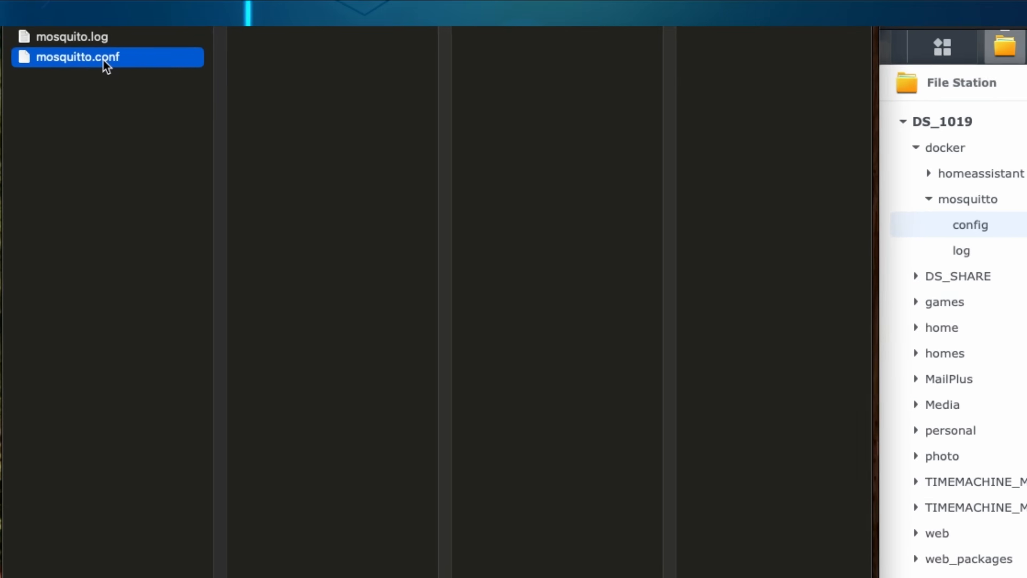
- Examine the contents of the local files mosquitto.conf and mosquito.log, and close them
double_click(72, 40)
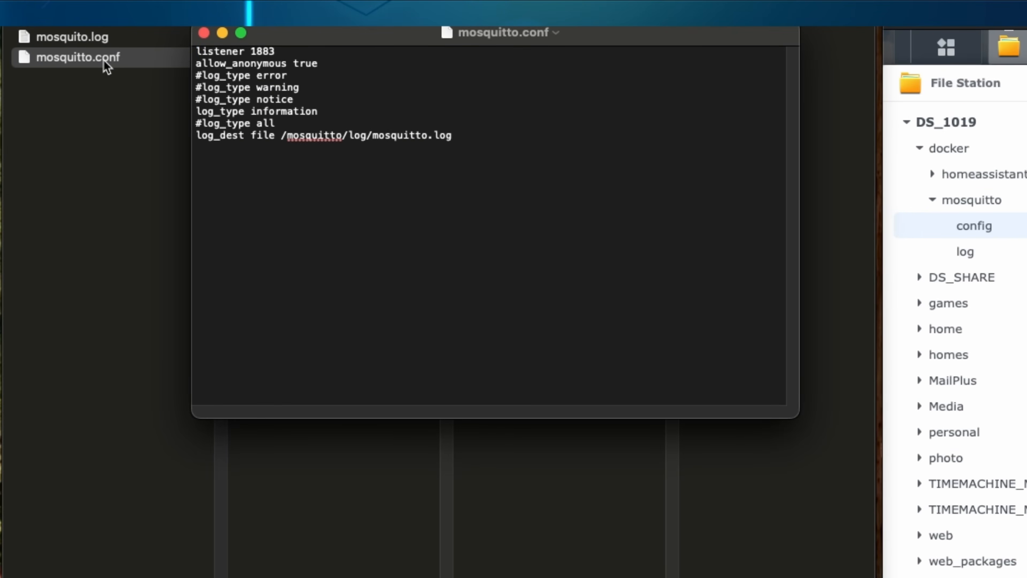
double_click(72, 37)
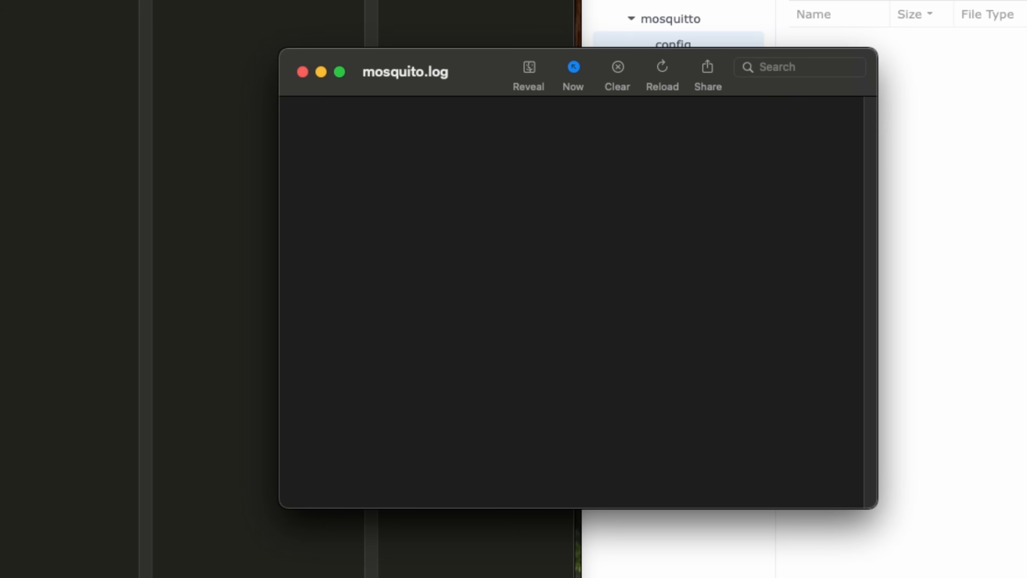
key("super+q")
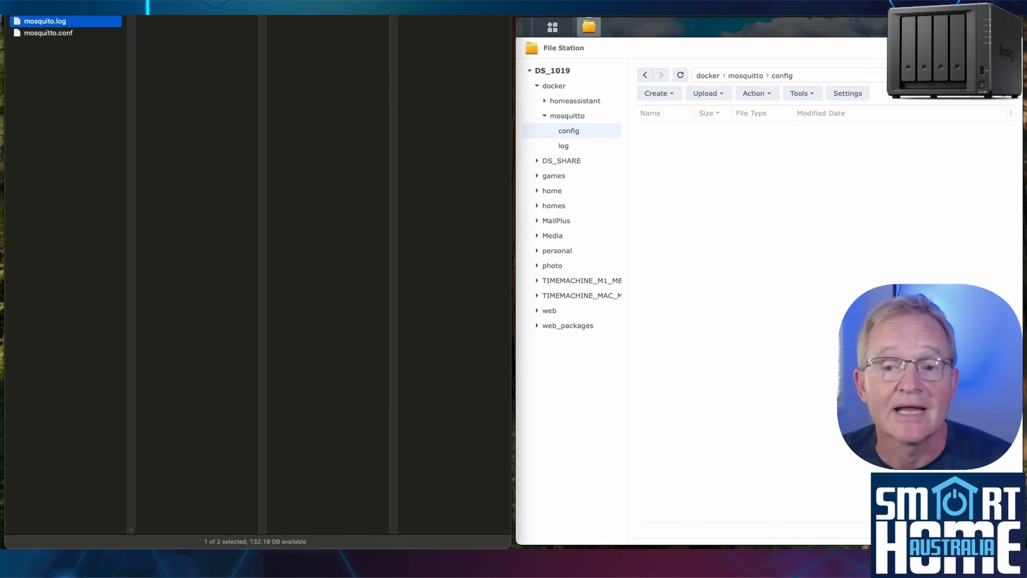
- Upload mosquitto.conf into docker/mosquitto/config and mosquito.log into docker/mosquitto/log from the local computer
left_click_drag(47, 32, 773, 236)
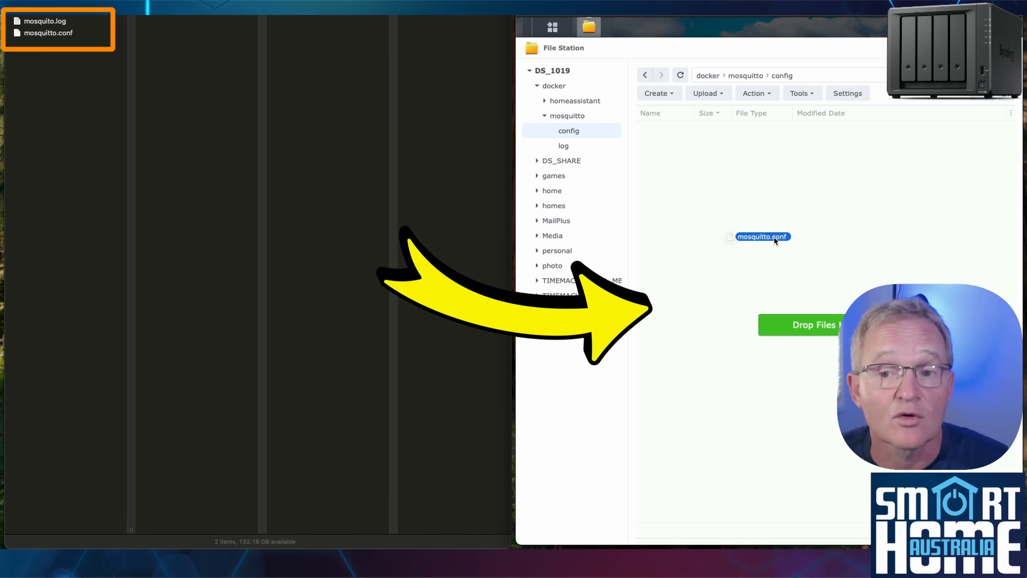
left_click_drag(774, 236, 773, 236)
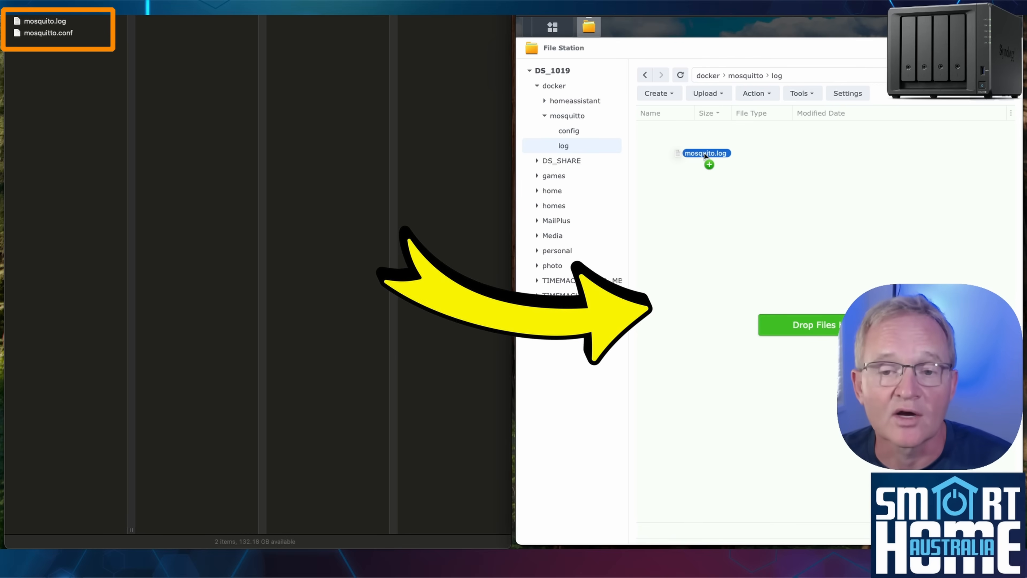
left_click_drag(704, 155, 706, 157)
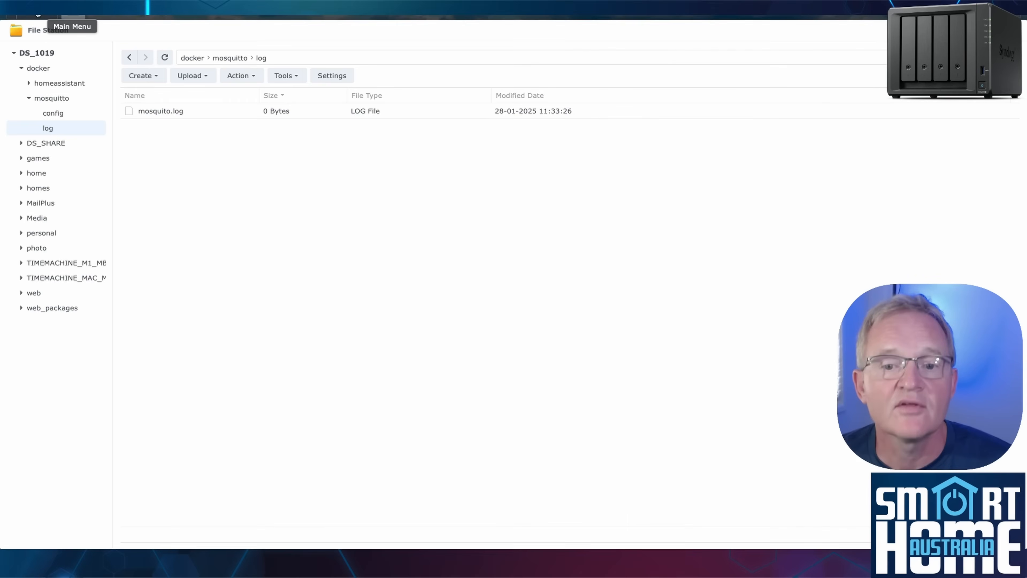
- Switch to Container Manager, find eclipse-mosquitto in the registry and download its image with the latest tag
left_click(38, 14)
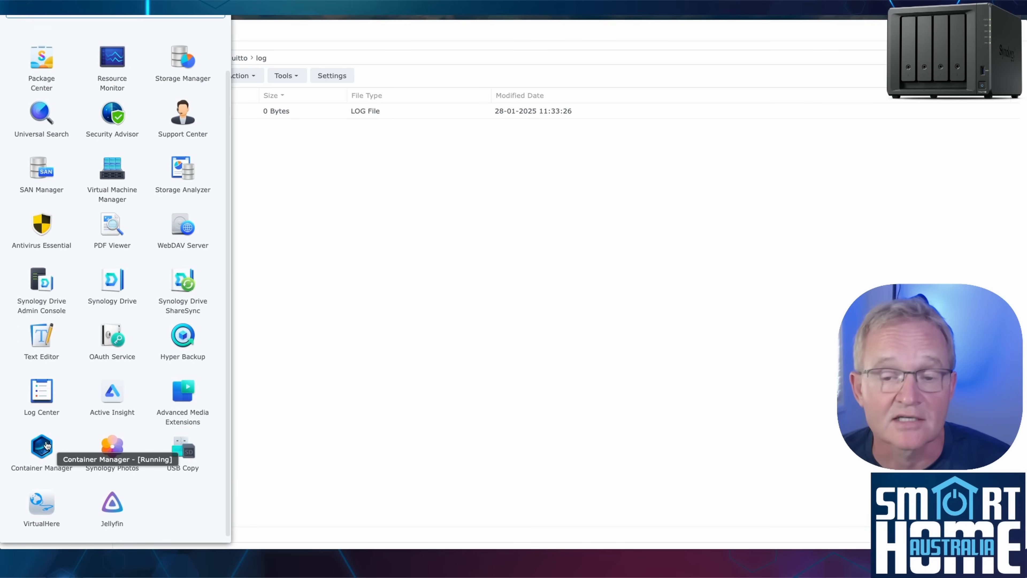
left_click(42, 446)
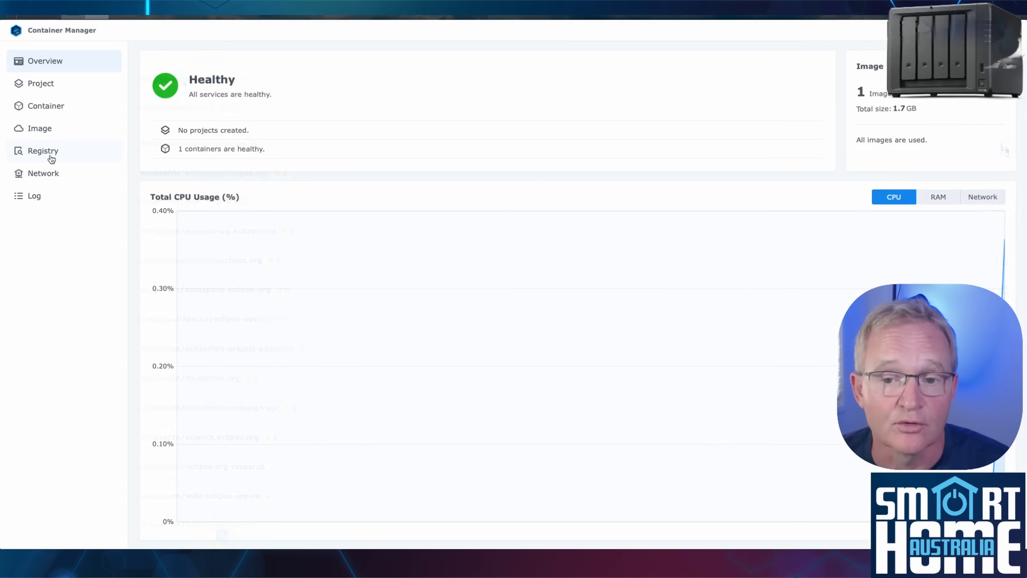
left_click(43, 151)
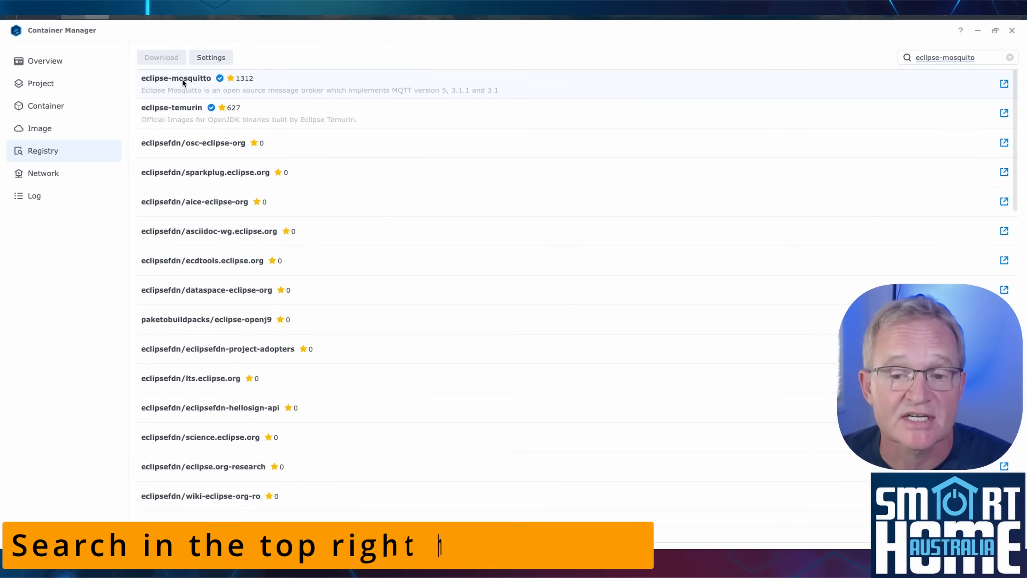
left_click(158, 61)
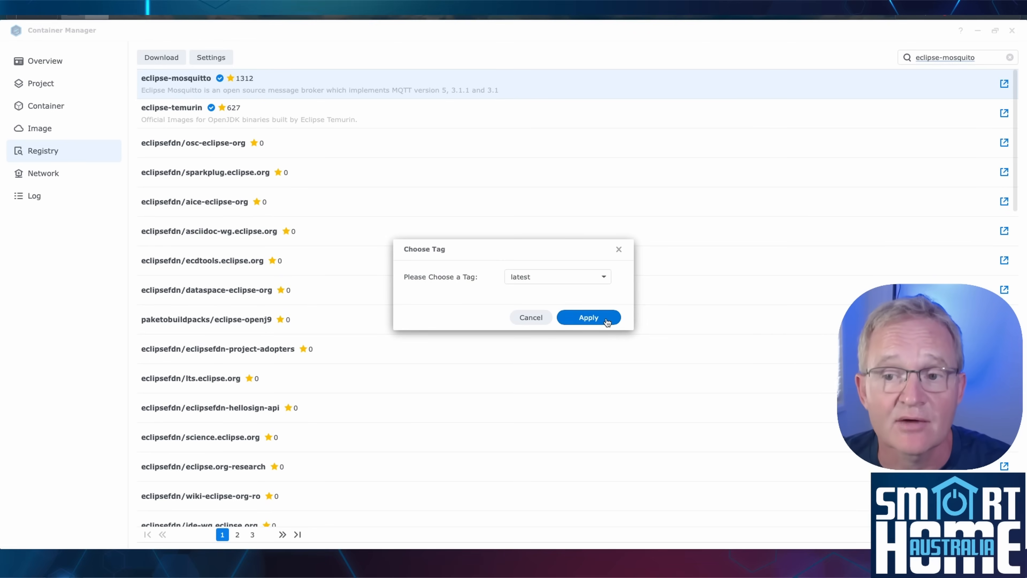
left_click(606, 321)
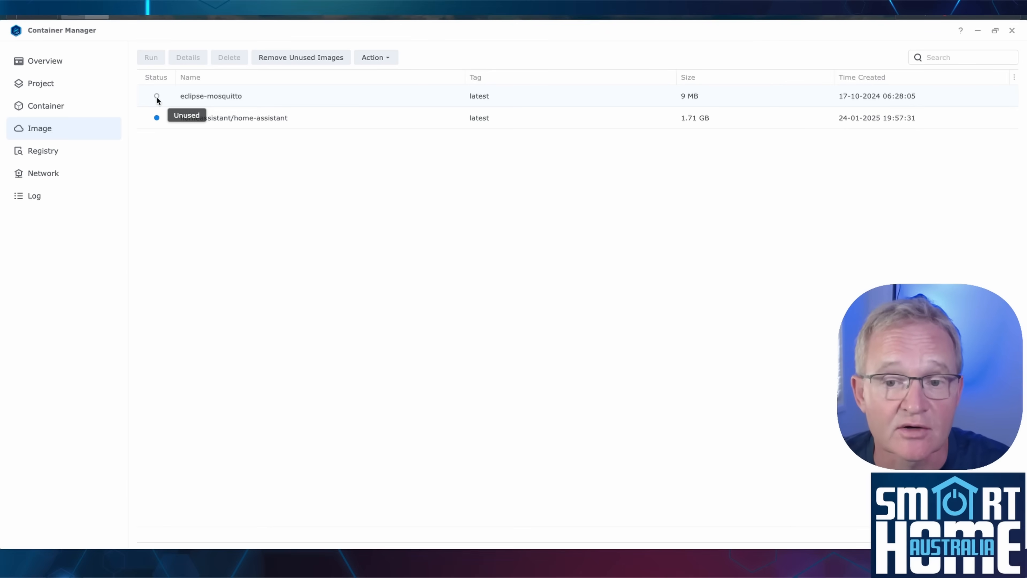
- Start a container from the eclipse-mosquitto image, naming it mosquitto and enabling auto-restart in the general settings
left_click(158, 100)
left_click(150, 57)
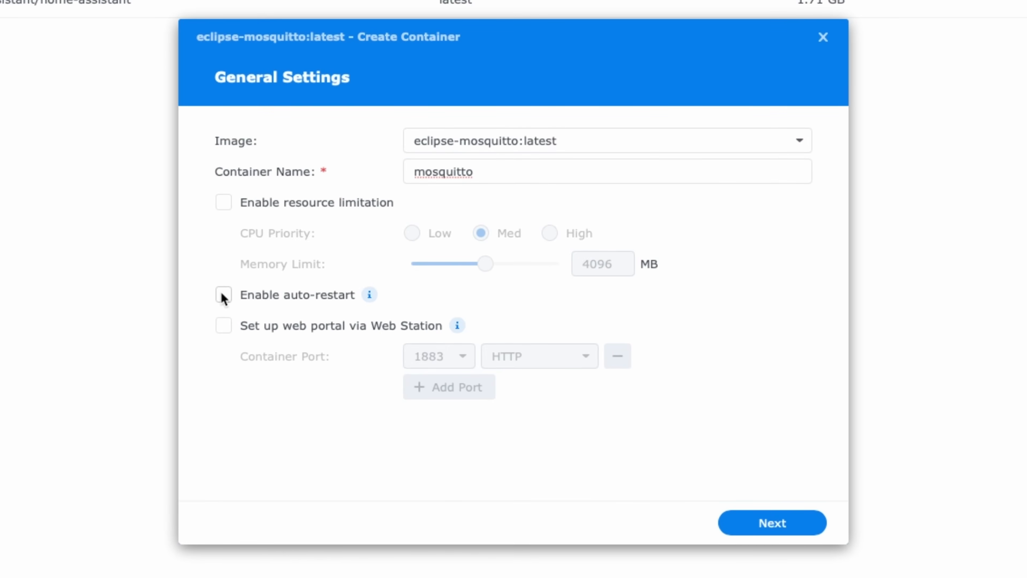
left_click(223, 295)
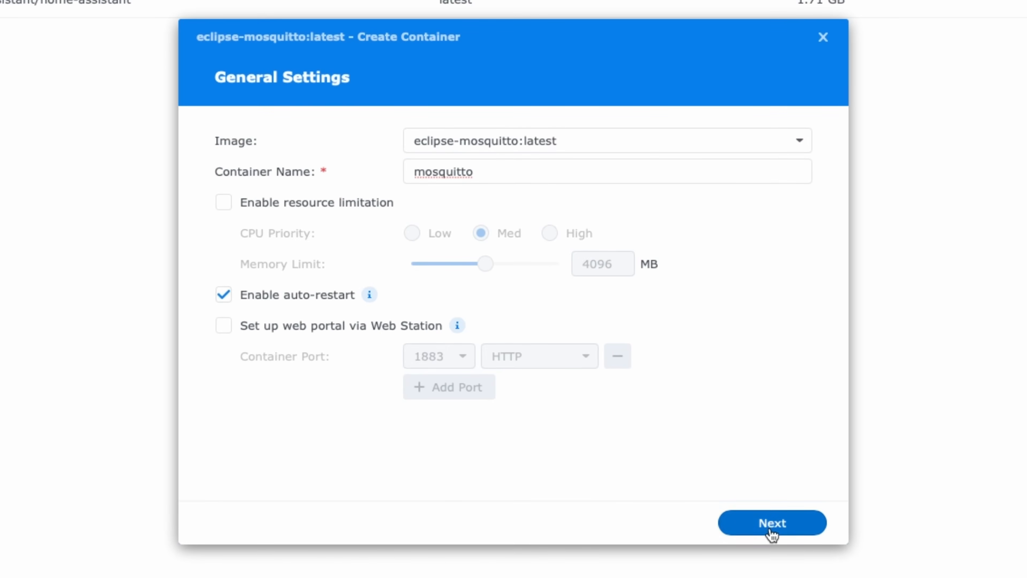
left_click(771, 533)
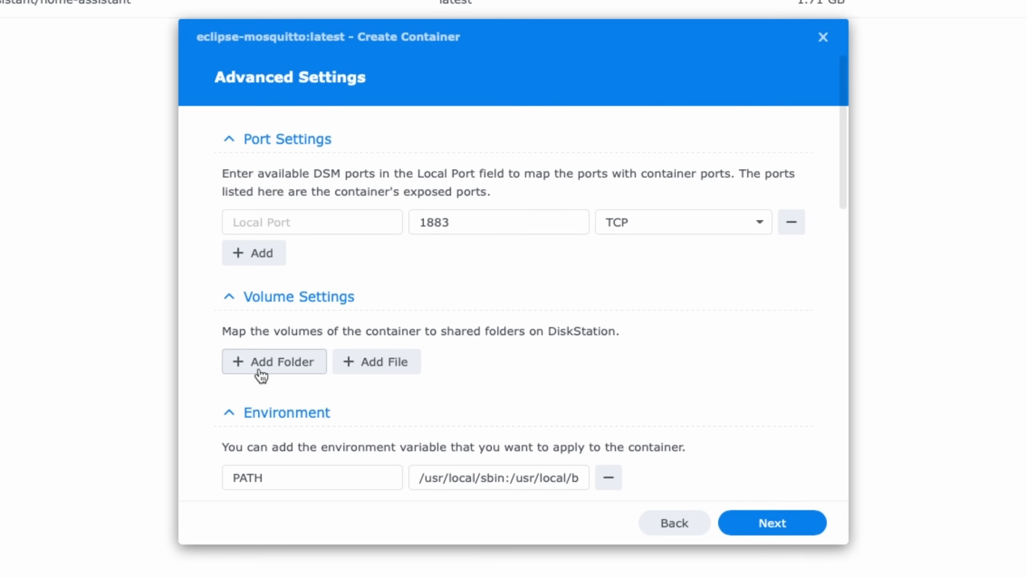
- Add the docker/mosquitto/config folder to the container's volume settings
left_click(261, 376)
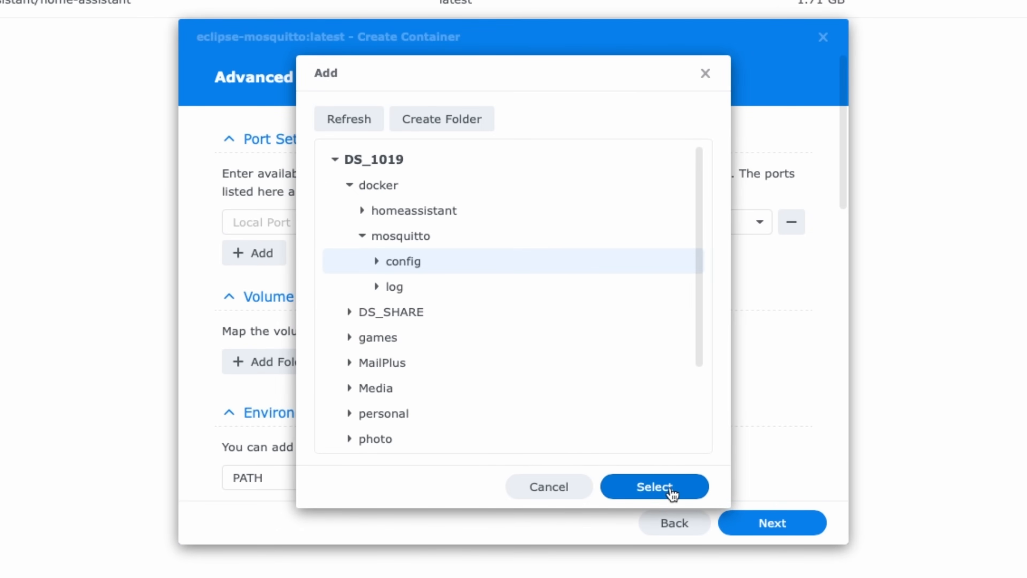
left_click(671, 493)
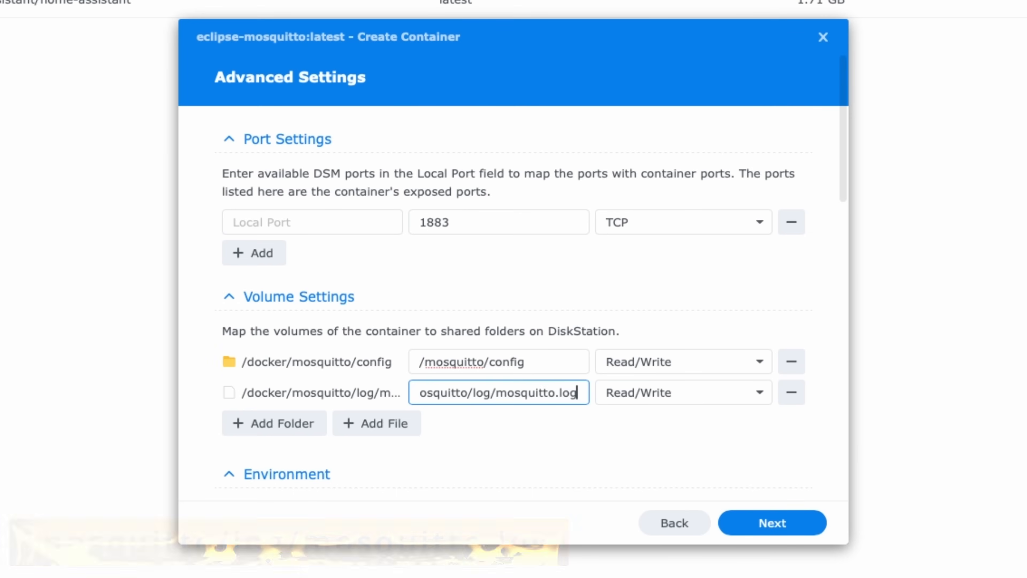
- Add an environment variable named TZ to the container
scroll(474, 300, "down", 5)
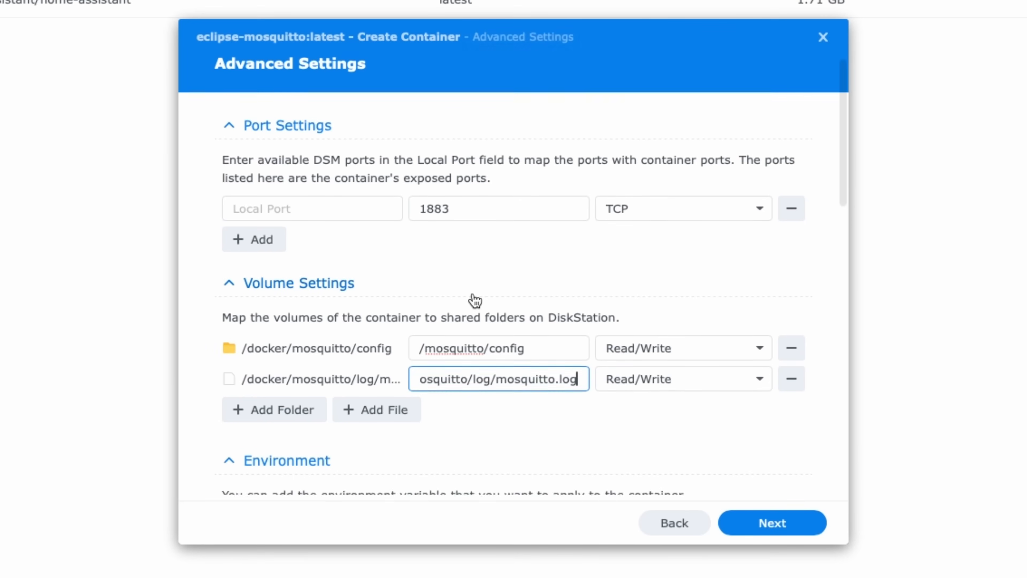
scroll(474, 300, "down", 1)
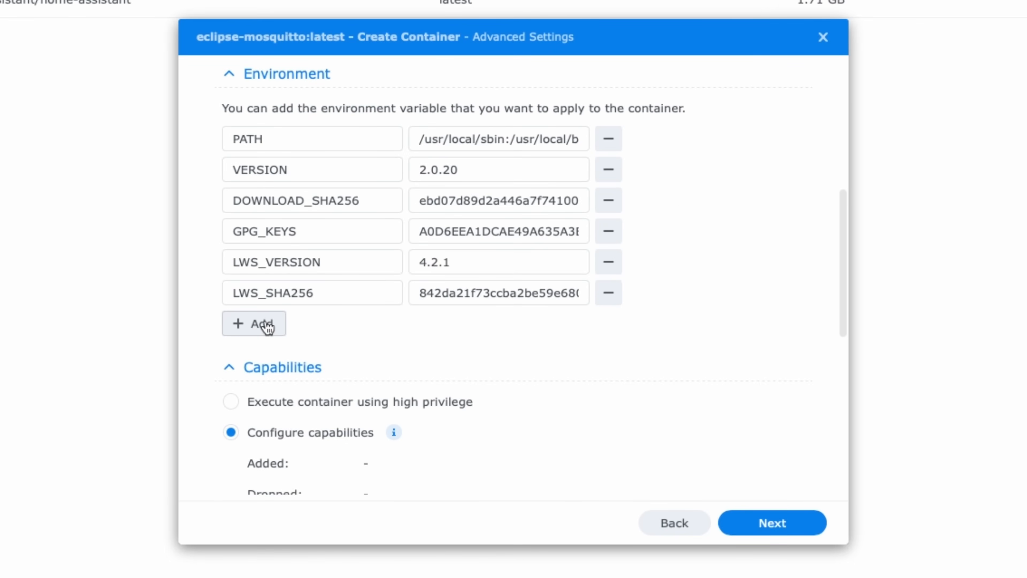
left_click(265, 325)
type("TZ")
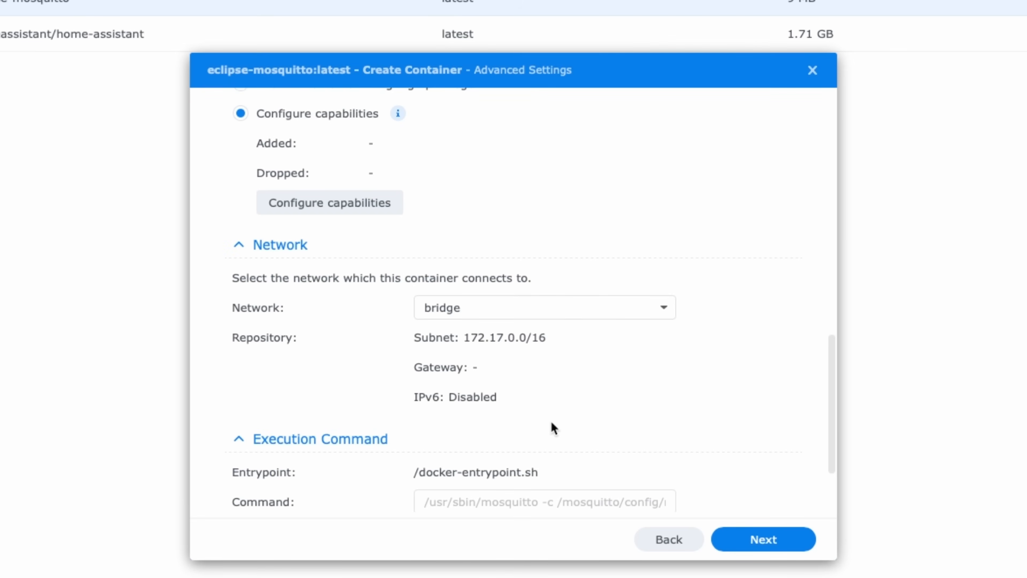
- Create and run the container on the host network, and check it in the container list
left_click(531, 319)
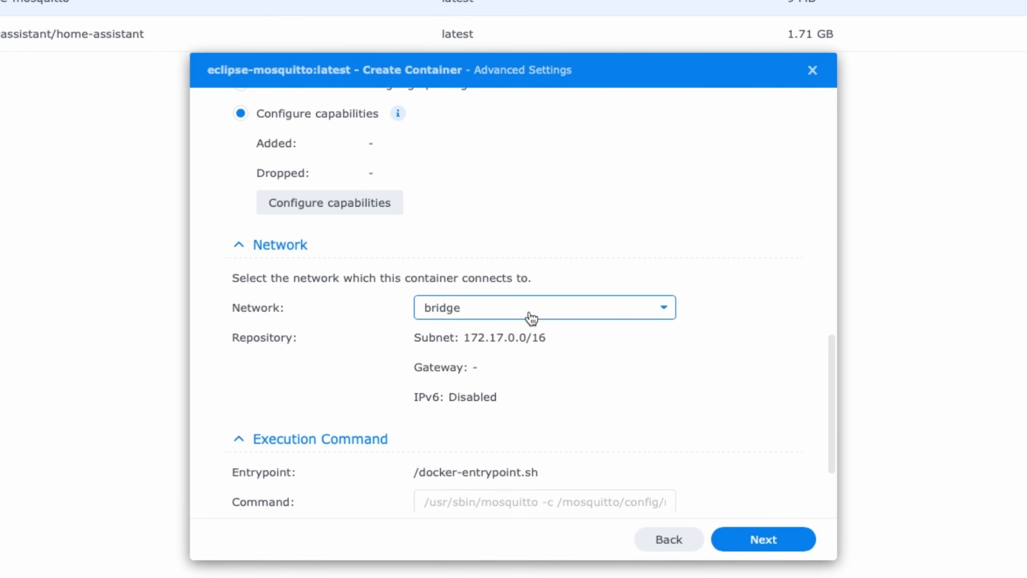
left_click(498, 344)
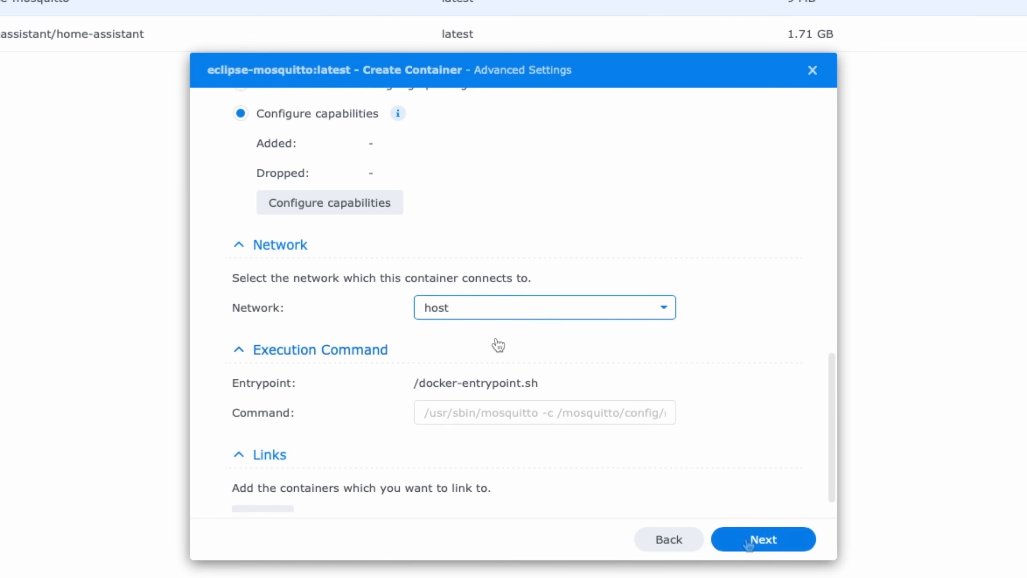
left_click(748, 542)
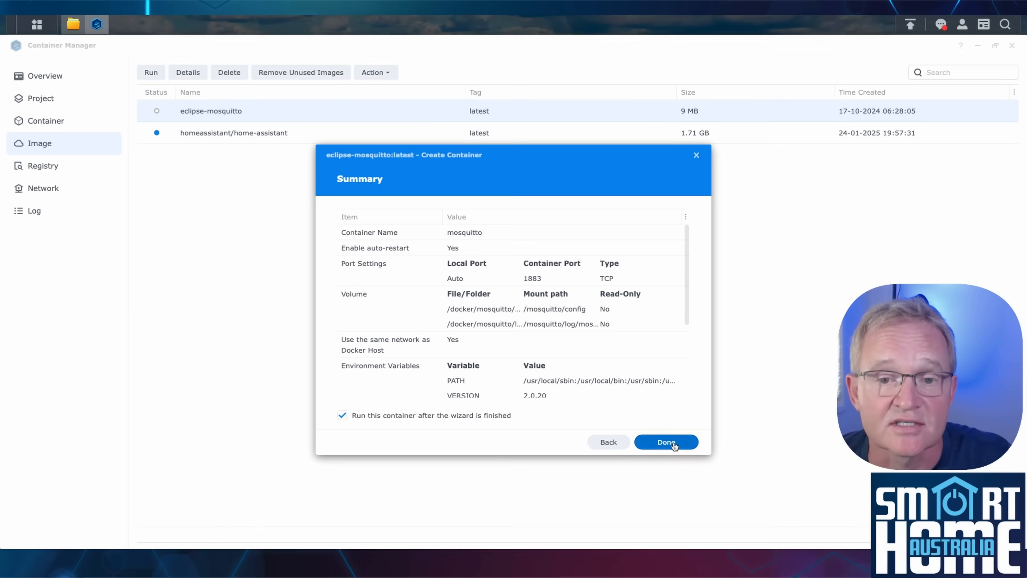
left_click(684, 457)
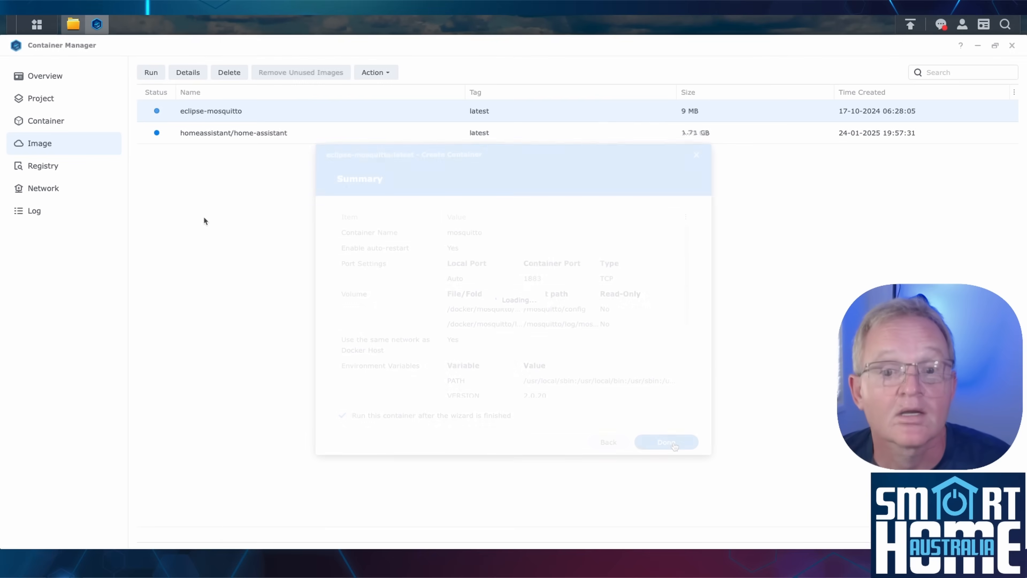
left_click(48, 128)
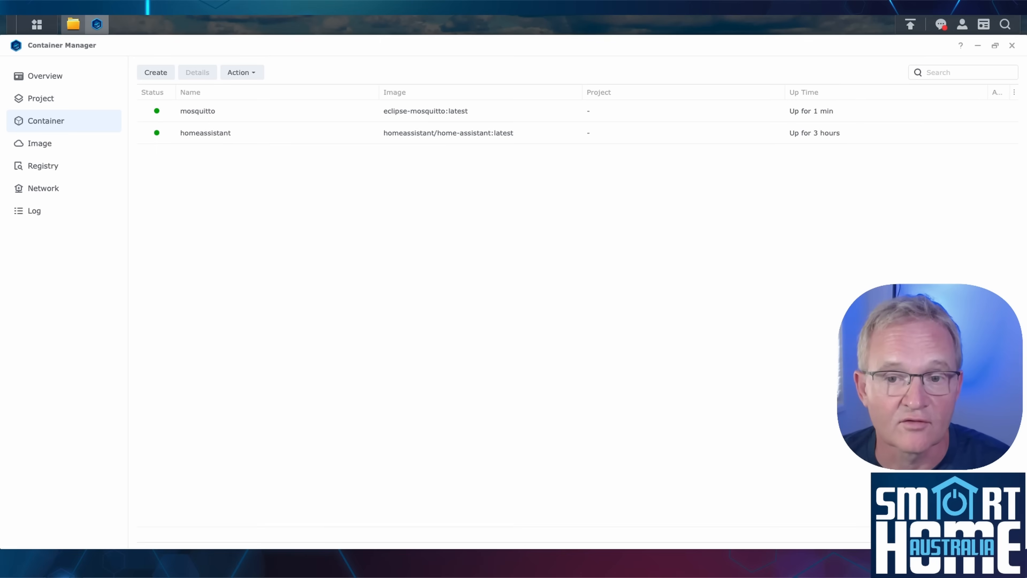
- Open the mosquito.log file from the docker/mosquitto/log folder in File Station to check the broker's log
left_click(38, 26)
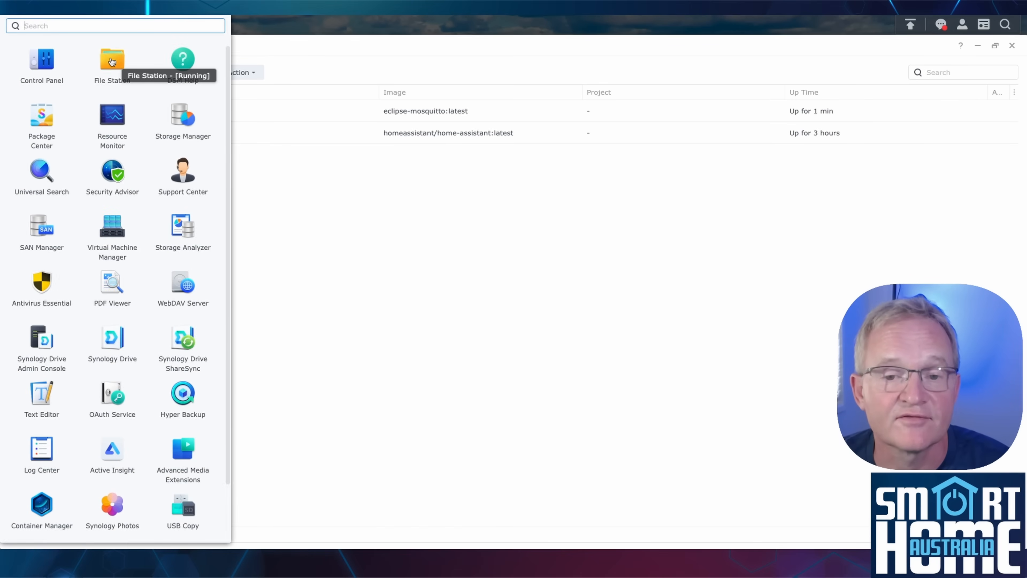
left_click(111, 61)
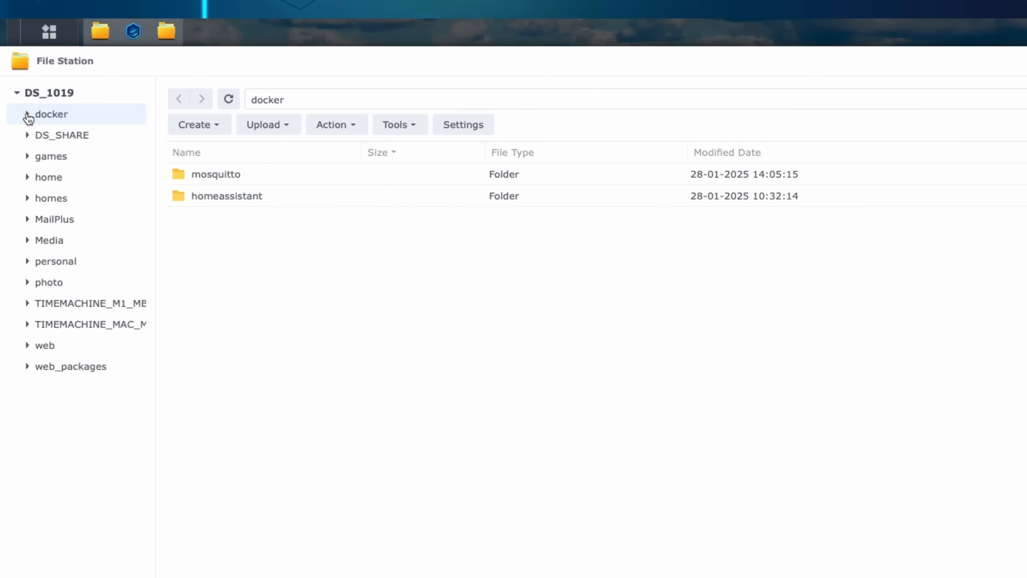
left_click(17, 81)
left_click(64, 161)
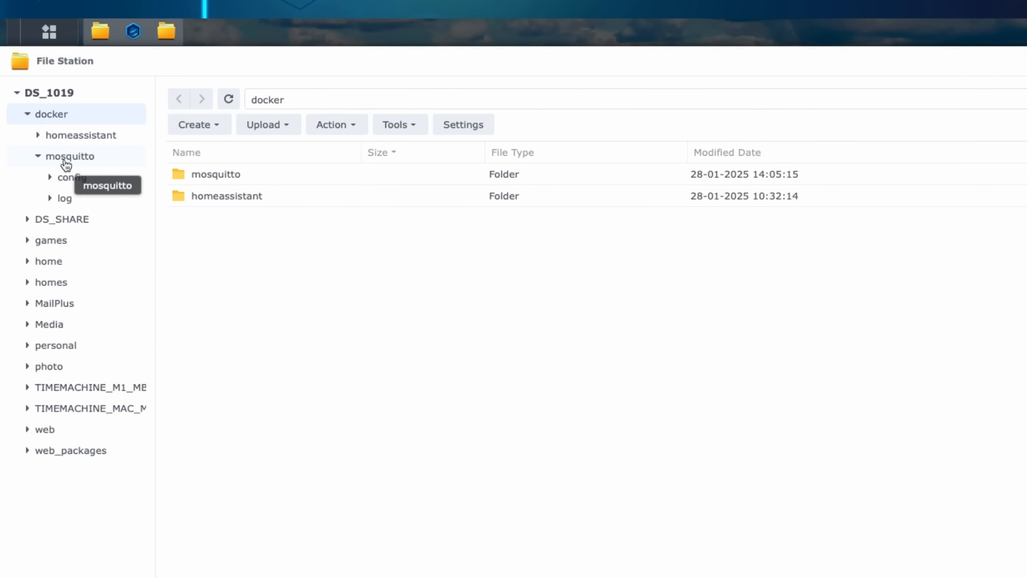
left_click(61, 199)
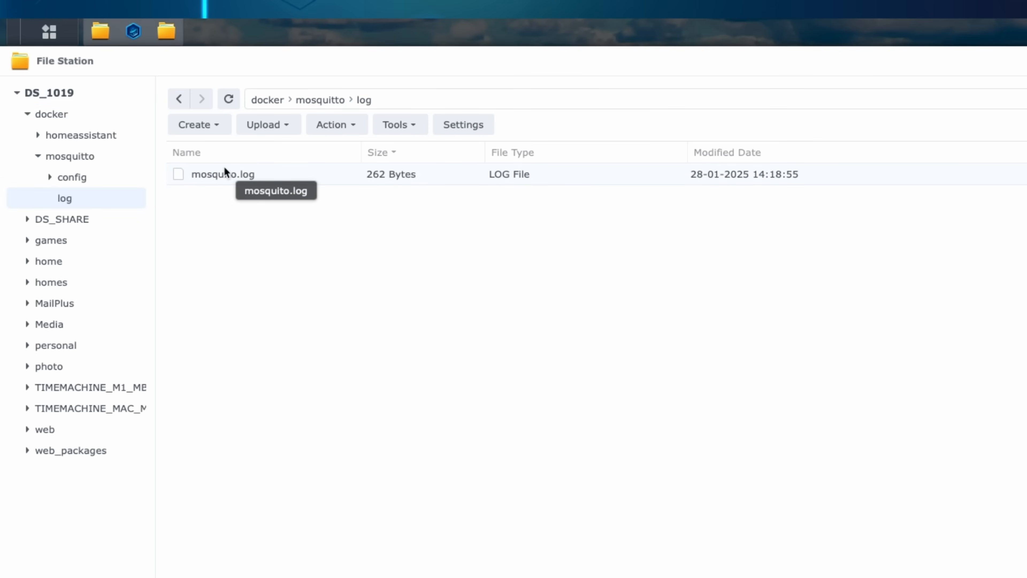
double_click(225, 173)
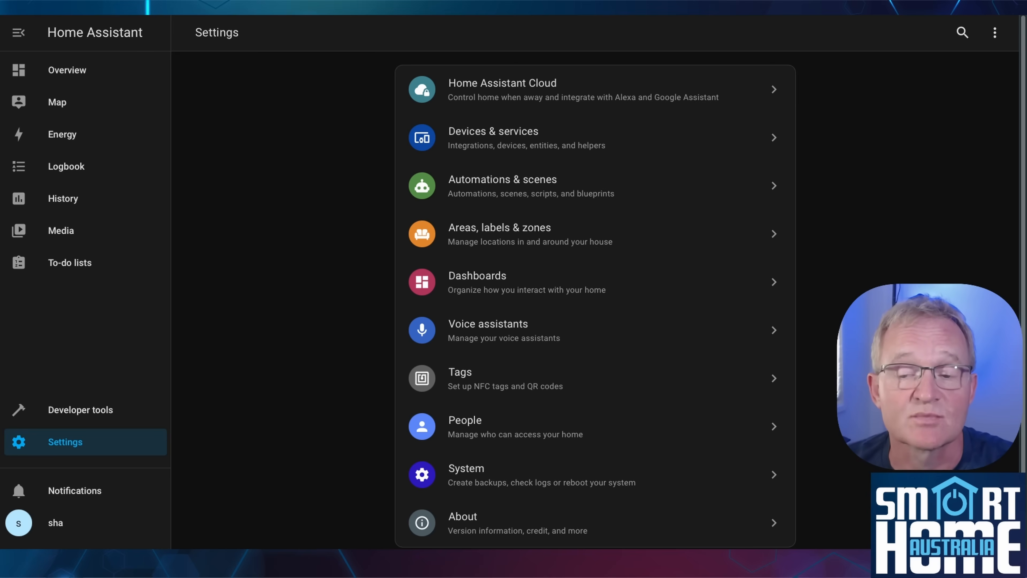
- Switch to Home Assistant, search the available integrations for MQTT and start adding the plain MQTT integration
left_click(470, 142)
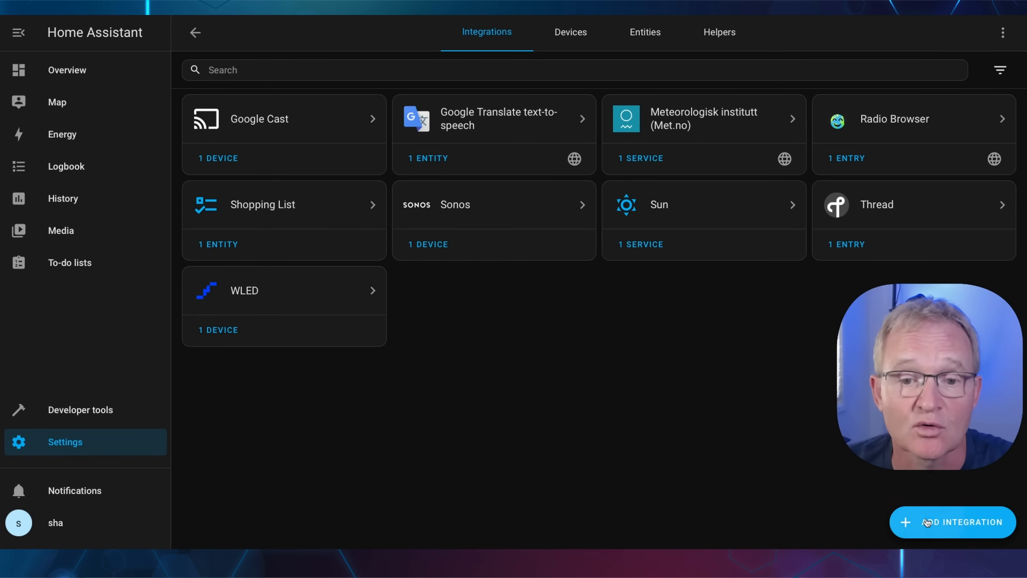
left_click(927, 522)
type("MQTT")
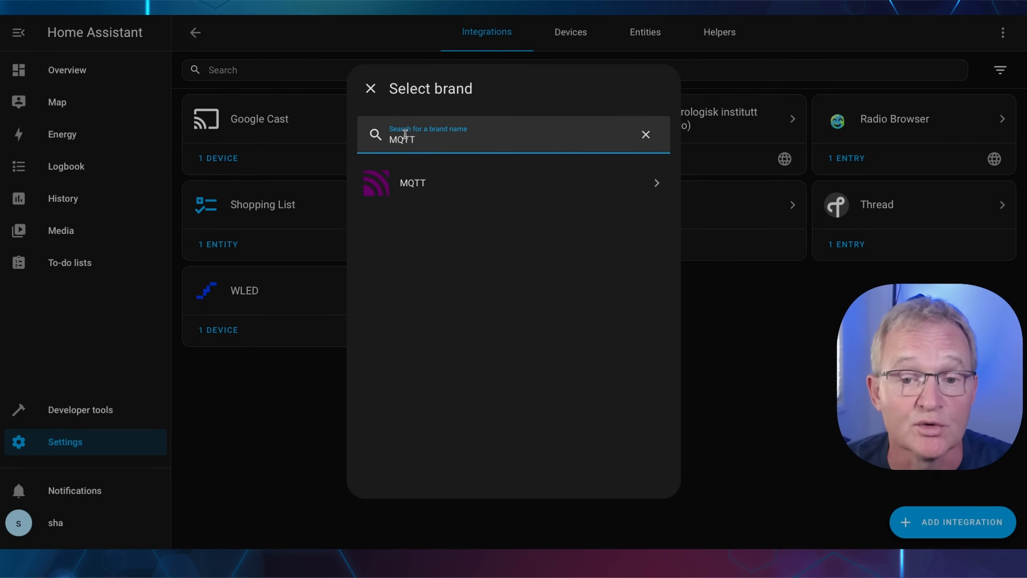
left_click(416, 183)
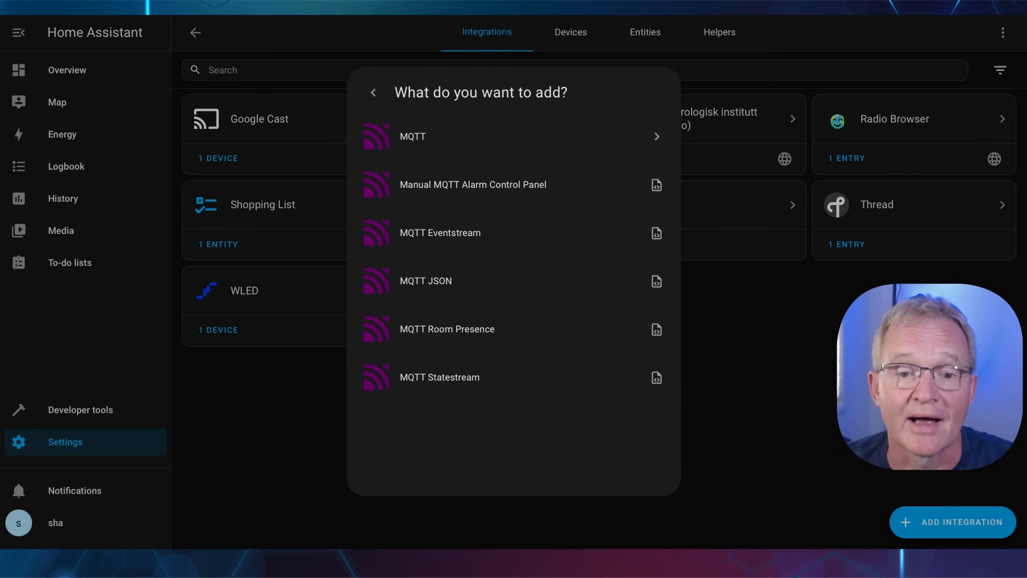
left_click(427, 140)
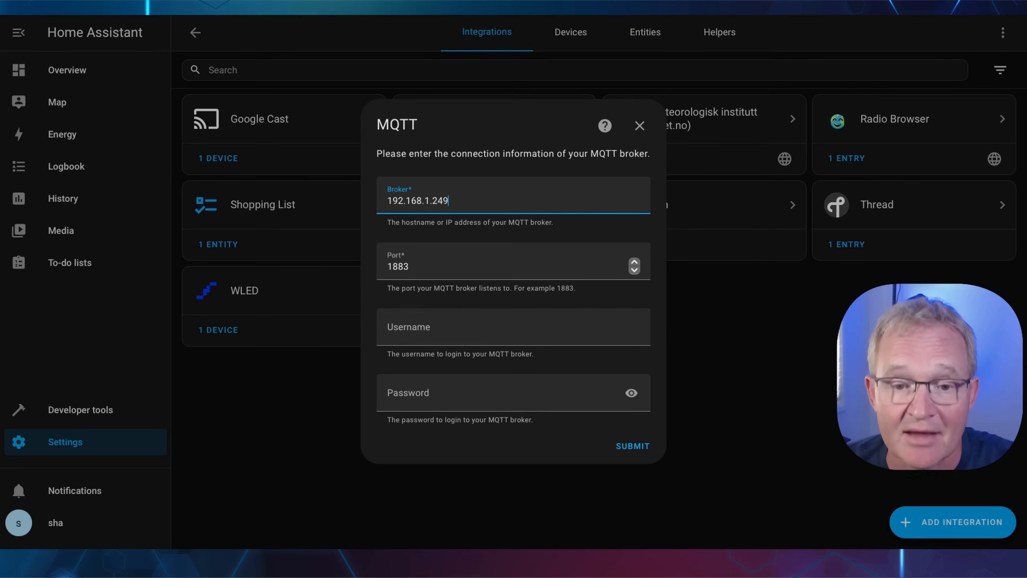
- Create the MQTT connection to broker 192.168.1.249 on port 1883 without credentials, and view its integration entry
left_click(640, 449)
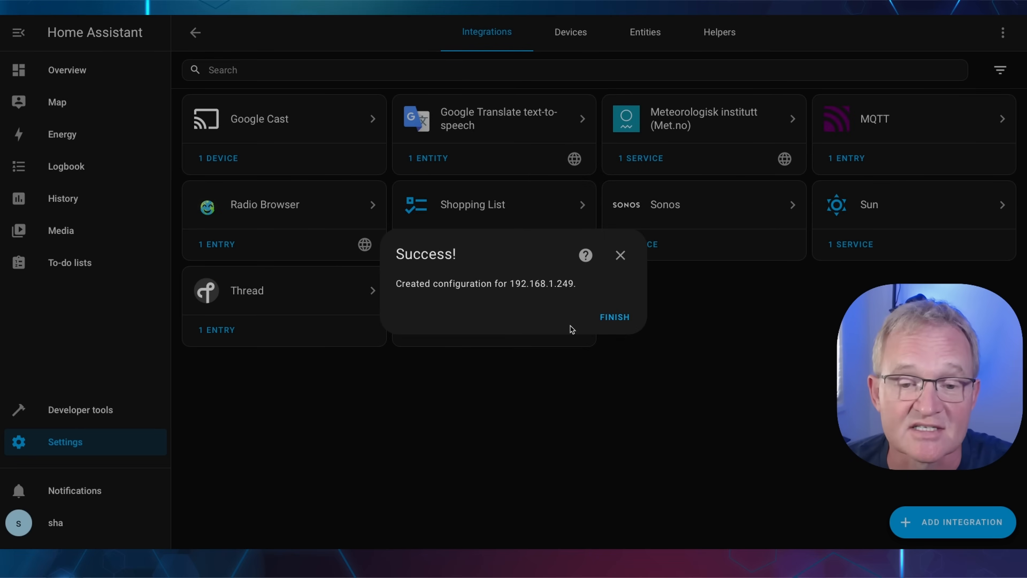
left_click(609, 319)
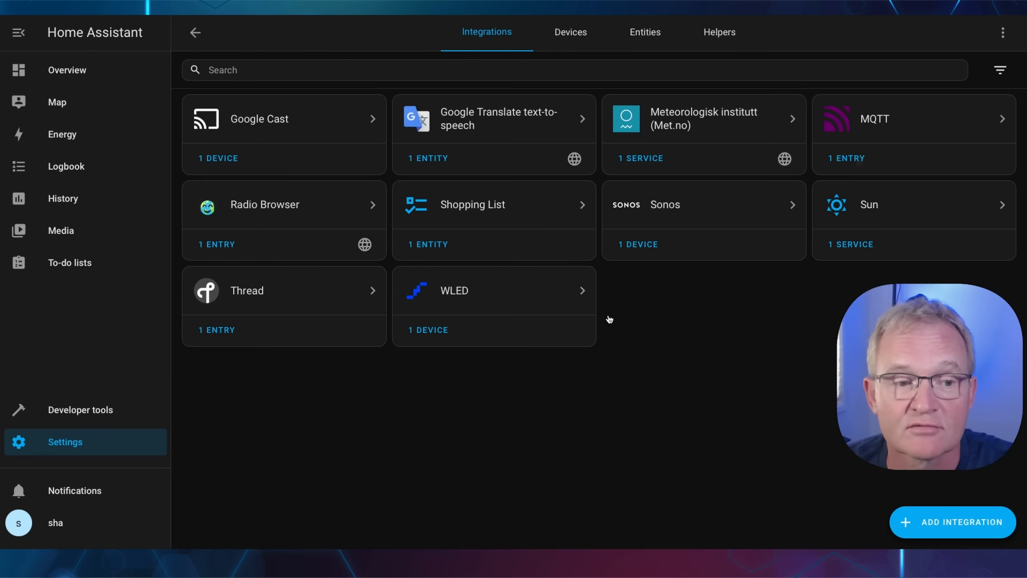
left_click(859, 162)
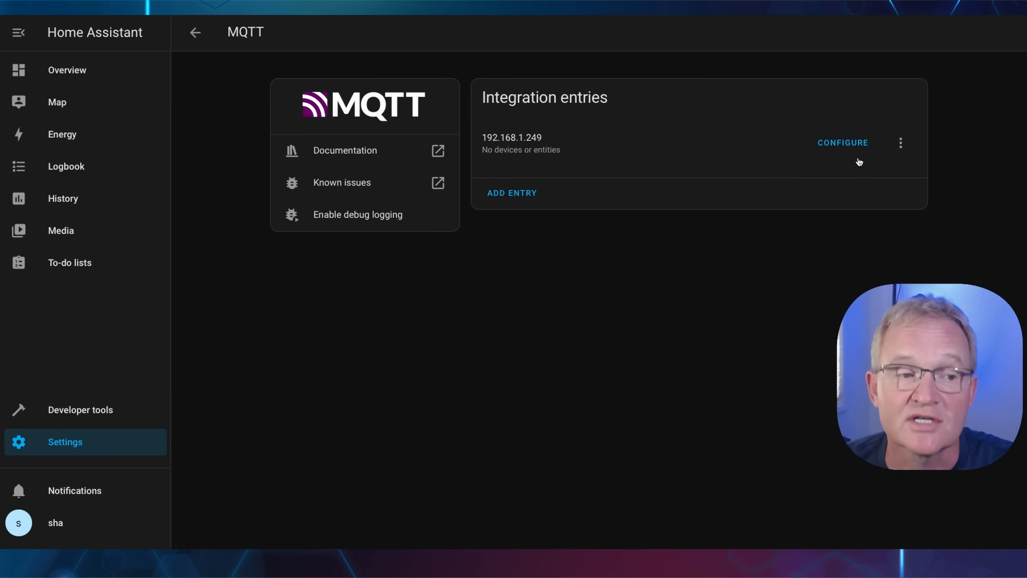